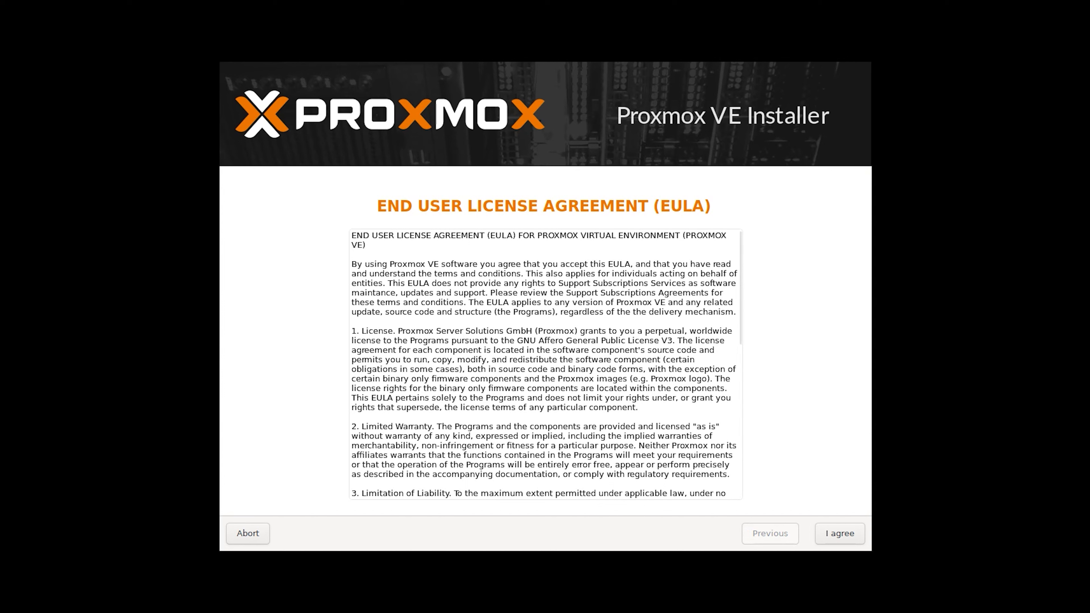
# Accept the license agreement and keep /dev/sda as the target hard disk
pyautogui.click(840, 533)
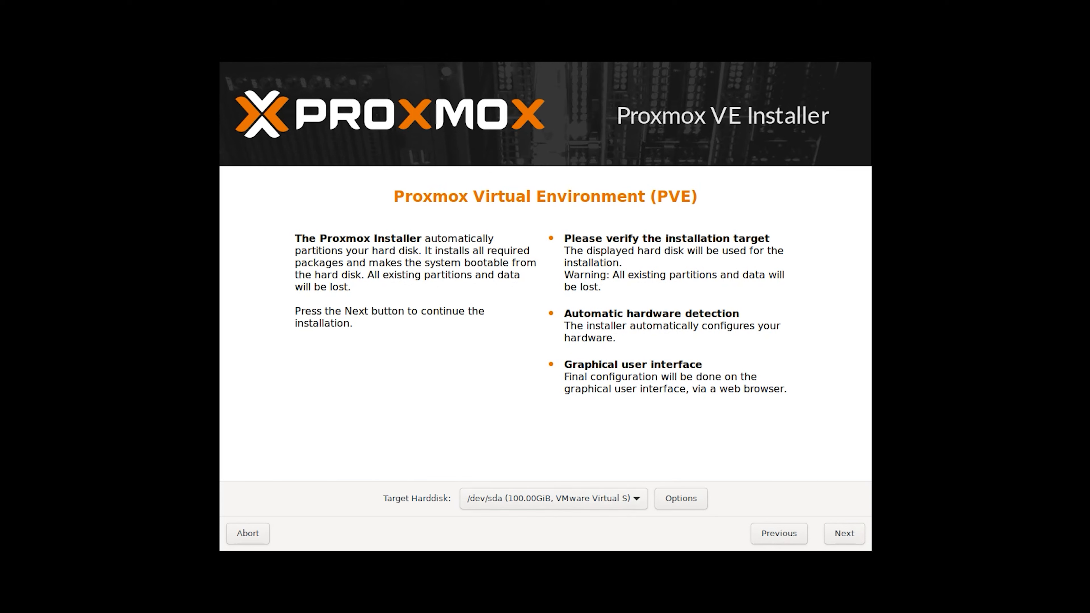
pyautogui.click(553, 498)
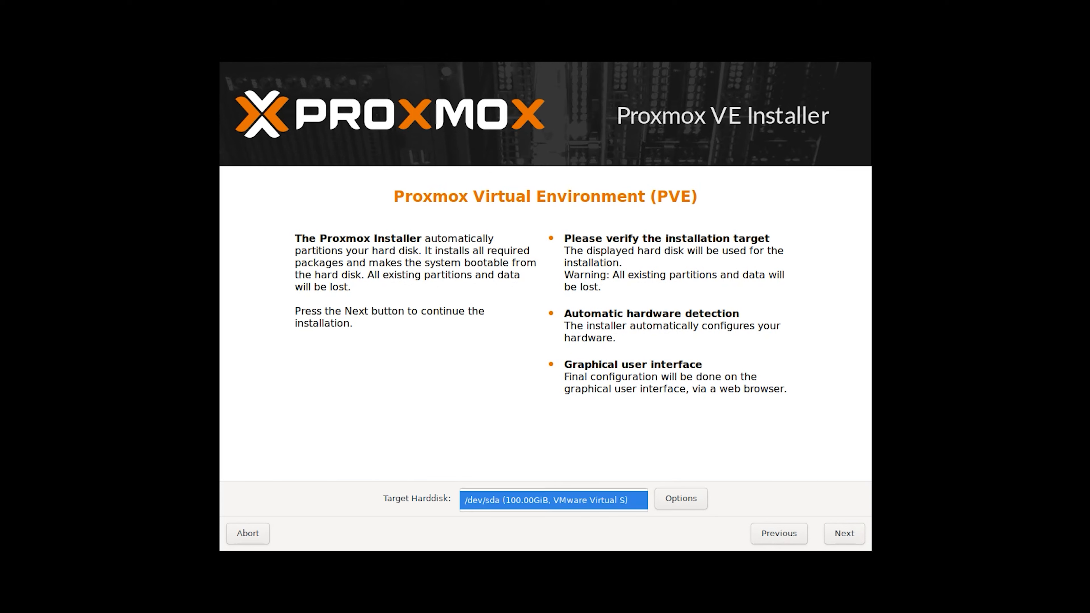
pyautogui.click(554, 500)
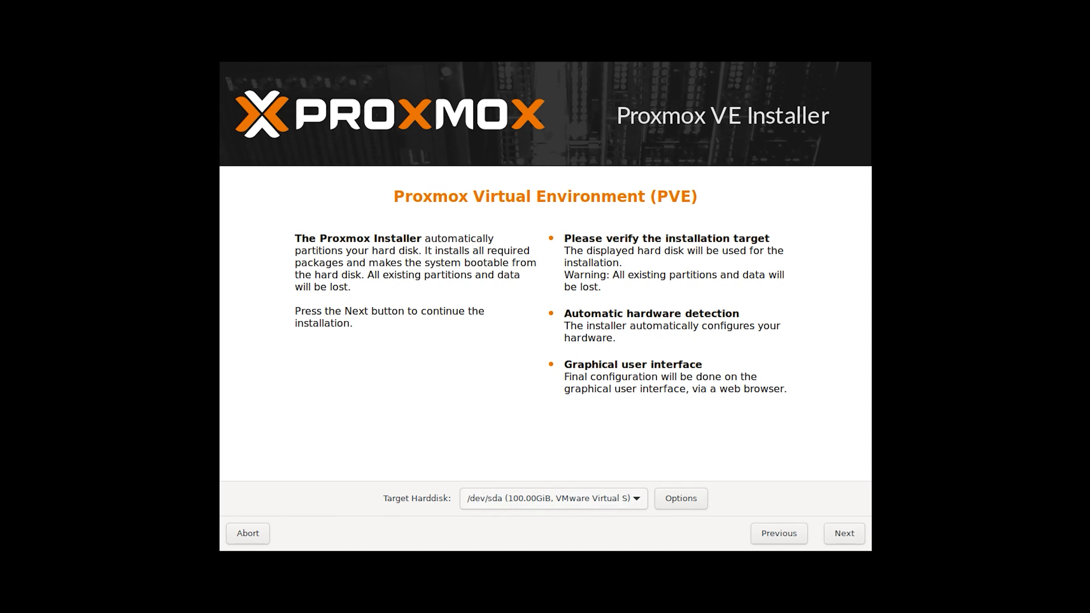
# Set the disk filesystem to ext4 in the hard disk options and continue
pyautogui.click(680, 499)
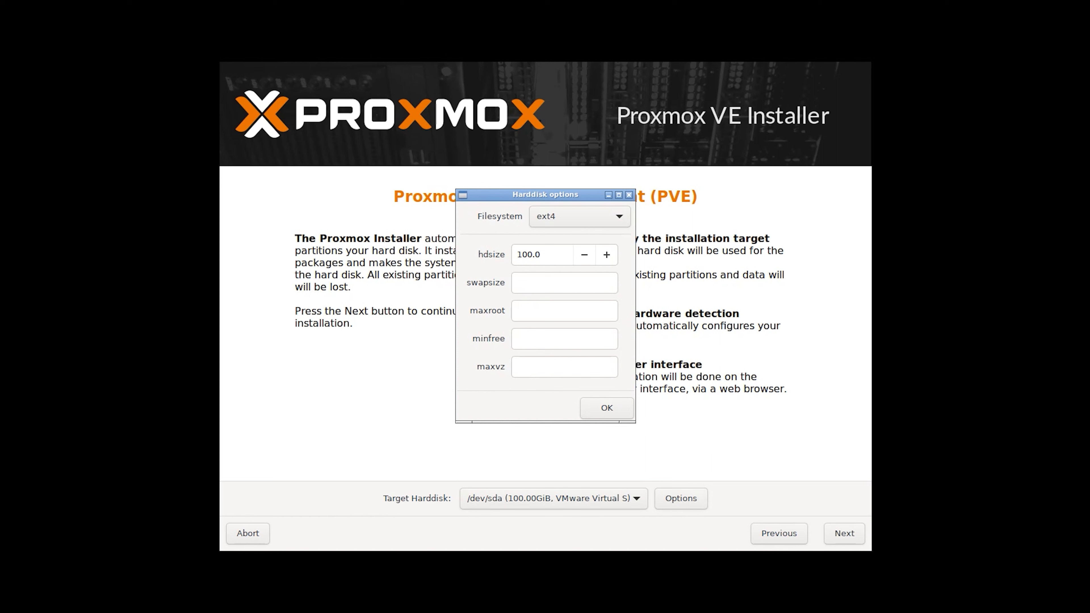
pyautogui.click(579, 217)
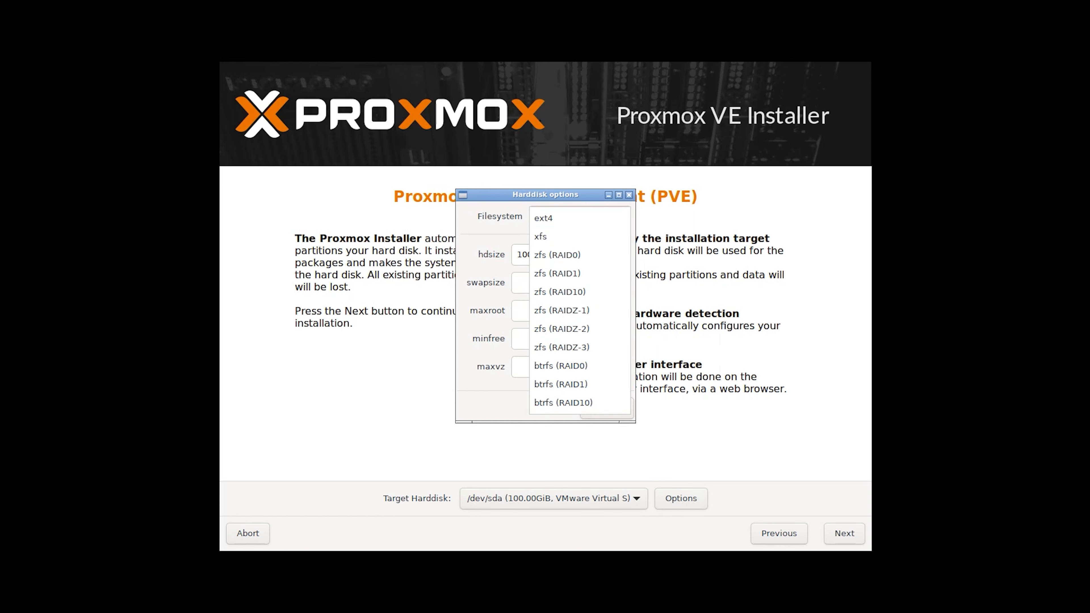
pyautogui.click(553, 218)
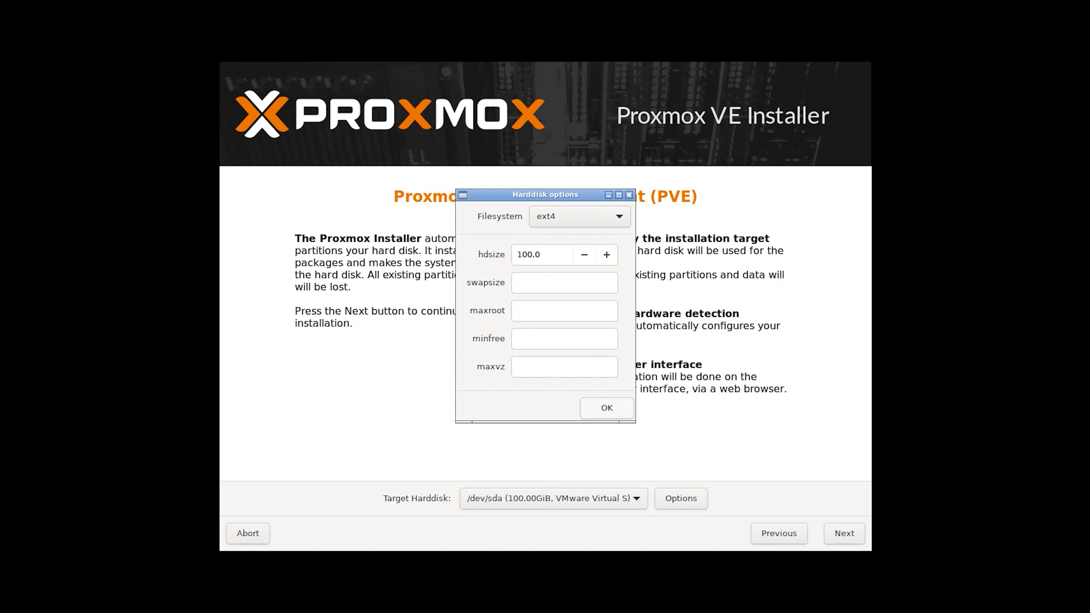
pyautogui.click(606, 408)
pyautogui.click(844, 533)
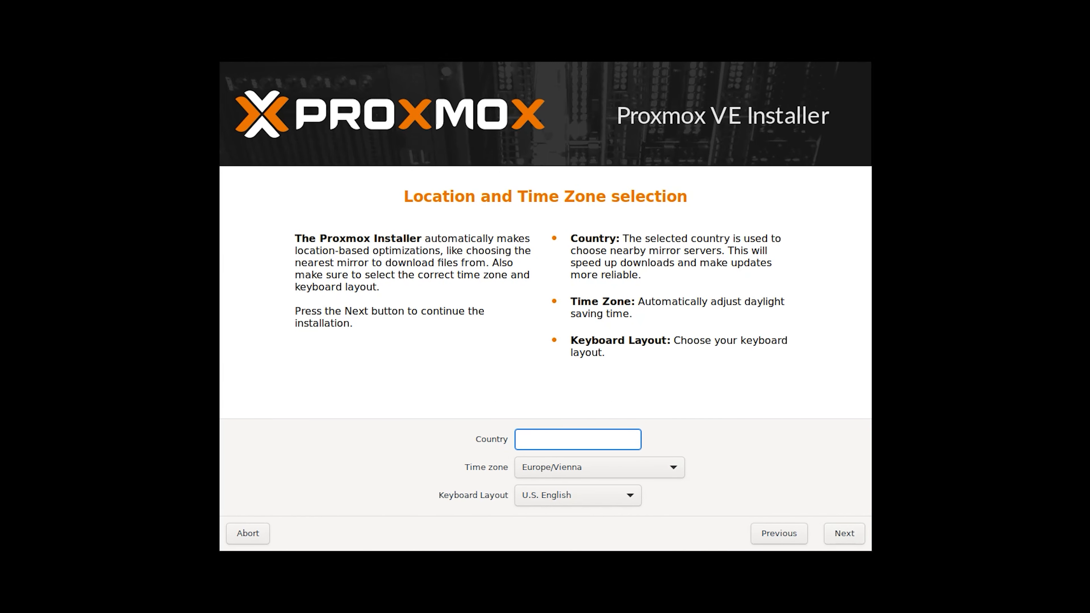
# Choose United States as country and America/Chicago as time zone, keeping the U.S. English keyboard
pyautogui.write('United')
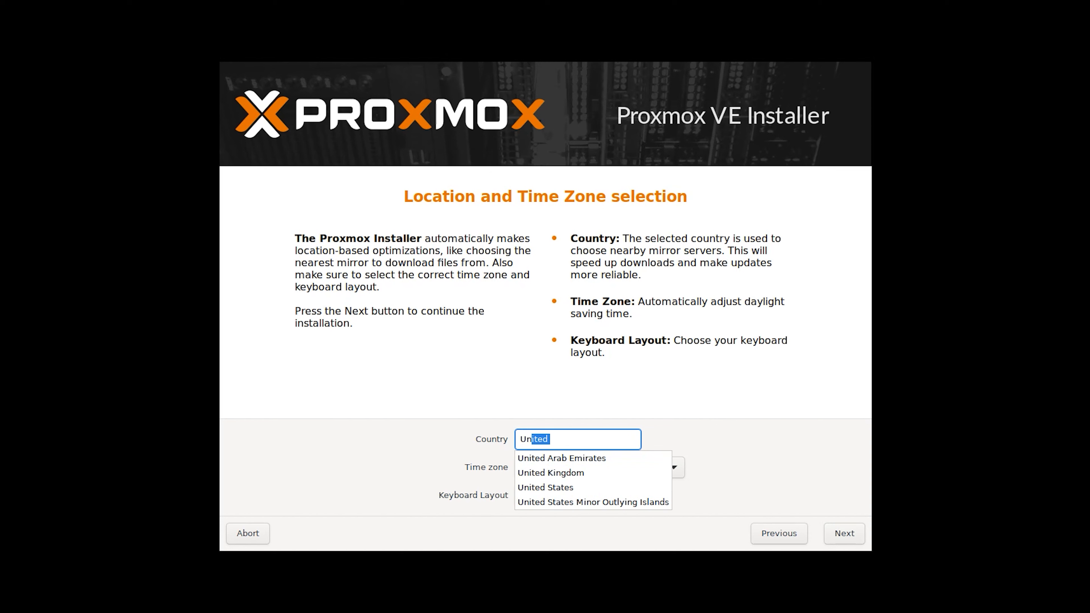
pyautogui.press('Down')
pyautogui.press('Down')
pyautogui.press('Down')
pyautogui.press('Return')
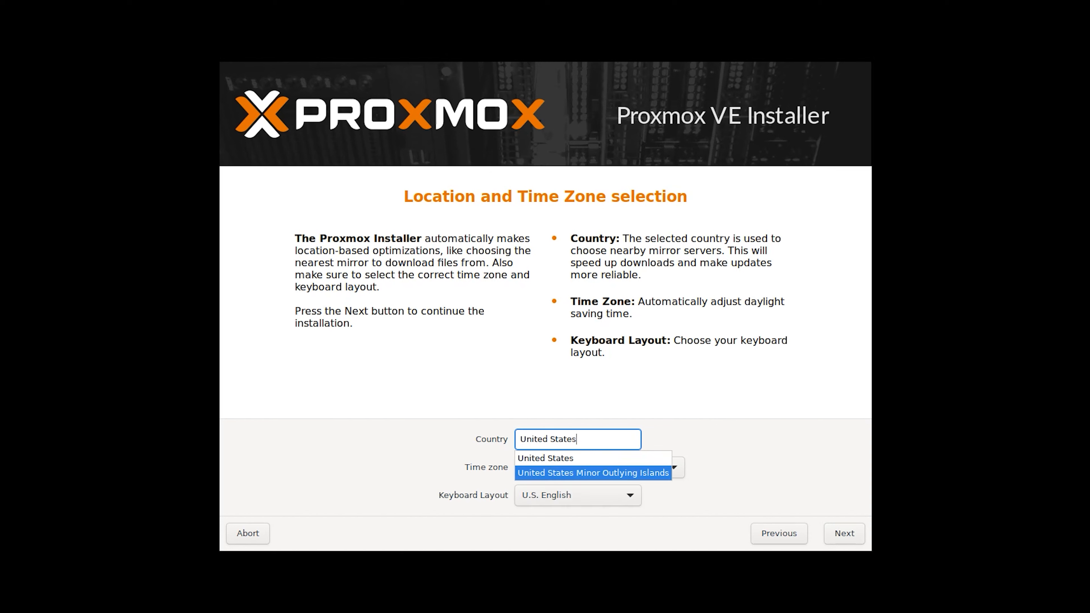
pyautogui.click(600, 467)
pyautogui.press('Down')
pyautogui.press('Down')
pyautogui.press('Down')
pyautogui.press('Return')
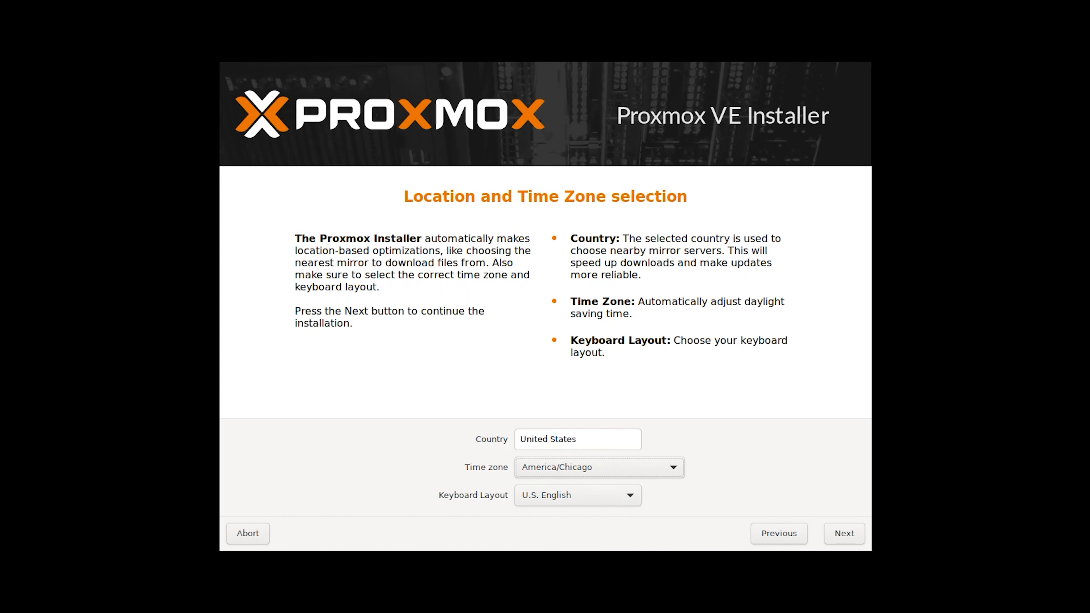
pyautogui.click(844, 533)
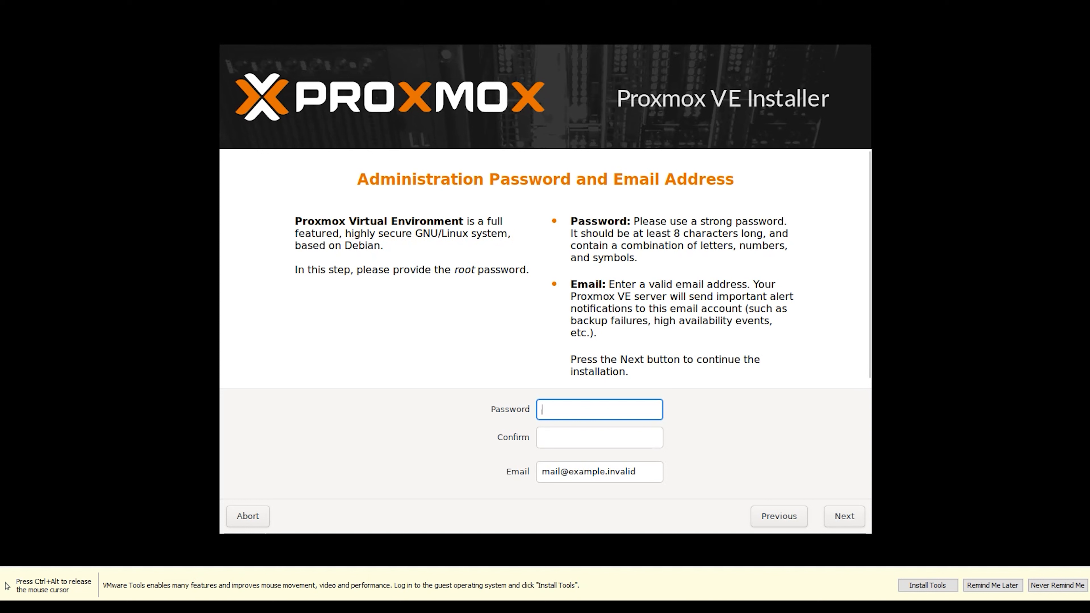
# Enter and confirm the root password, move to the e-mail field, and continue
pyautogui.write('•••••••••')
pyautogui.press('Tab')
pyautogui.write('•••••••••')
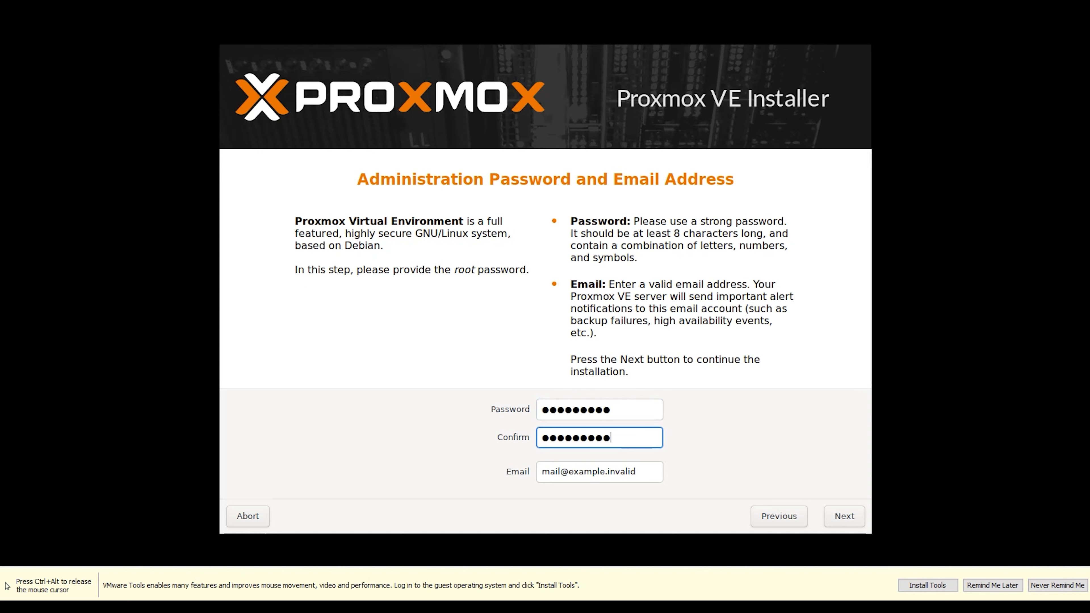
pyautogui.press('Tab')
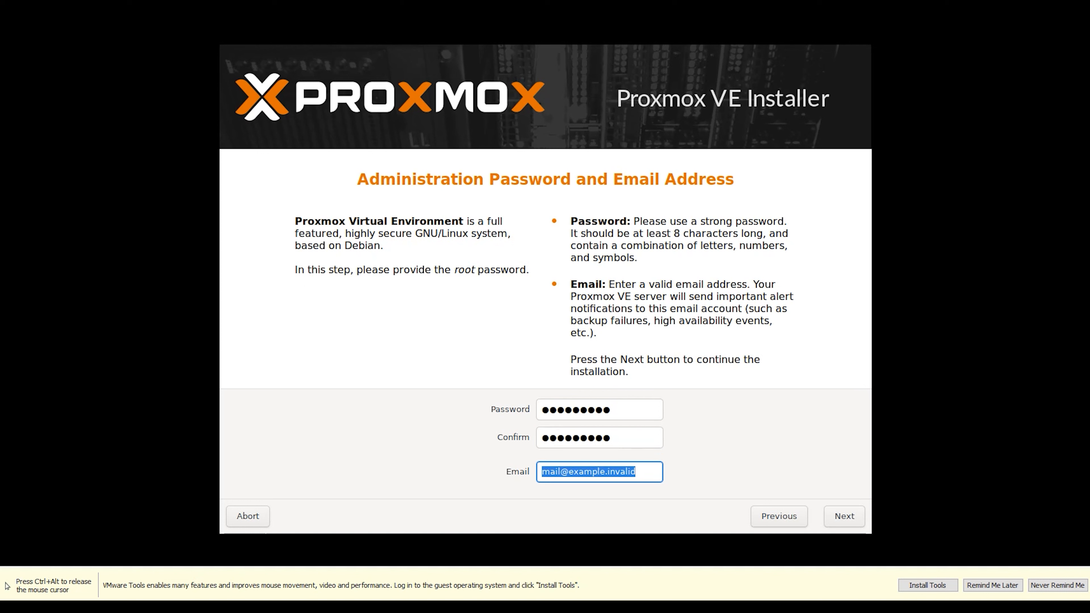
pyautogui.write('••••••••••')
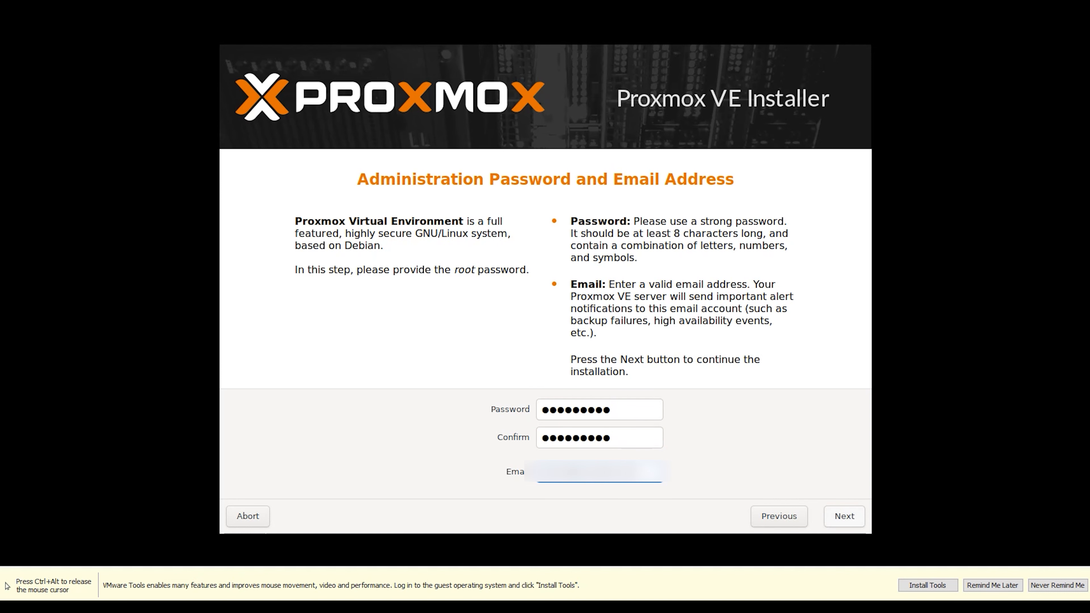
pyautogui.click(844, 517)
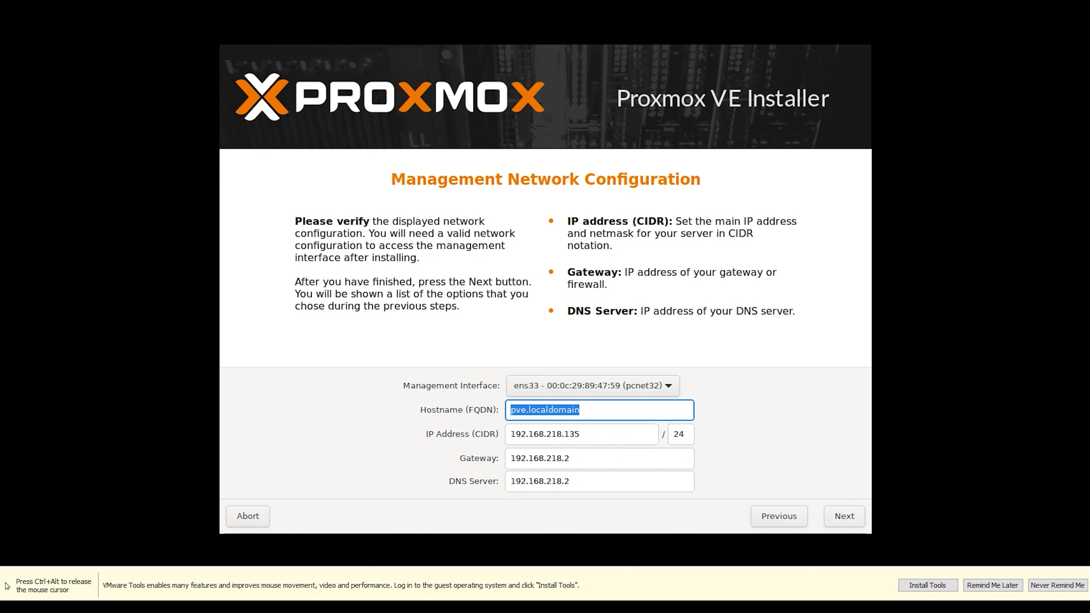
# Replace 'pve' in the hostname with a custom name and trim the domain so it ends in .local
pyautogui.click(541, 410)
pyautogui.doubleClick(533, 410)
pyautogui.click(520, 410)
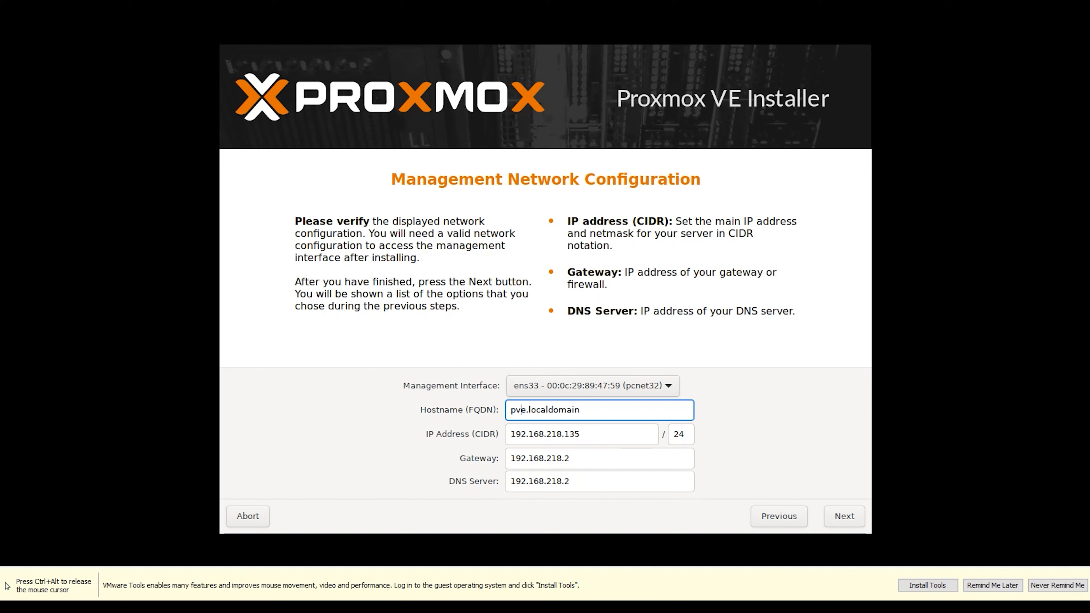
pyautogui.doubleClick(521, 410)
pyautogui.write('lucian')
pyautogui.moveTo(589, 410)
pyautogui.mouseDown()
pyautogui.moveTo(550, 410)
pyautogui.moveTo(589, 410)
pyautogui.mouseUp()
pyautogui.click(590, 410)
pyautogui.press('BackSpace')
# Keep IP 192.168.218.135/24 with gateway and DNS 192.168.218.2, then go to the summary
pyautogui.click(580, 434)
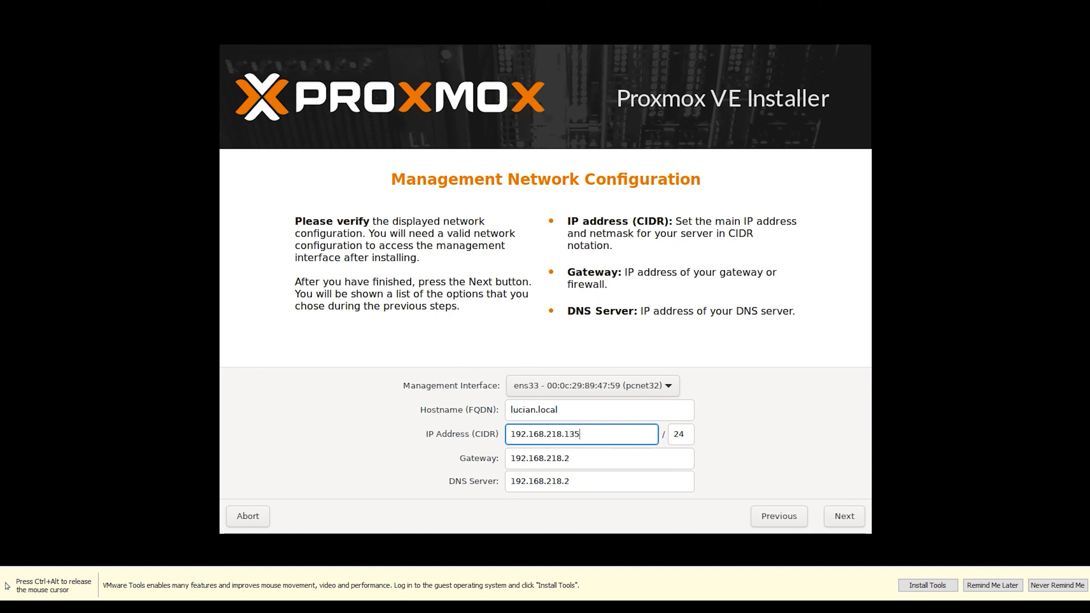
pyautogui.doubleClick(568, 458)
pyautogui.click(569, 458)
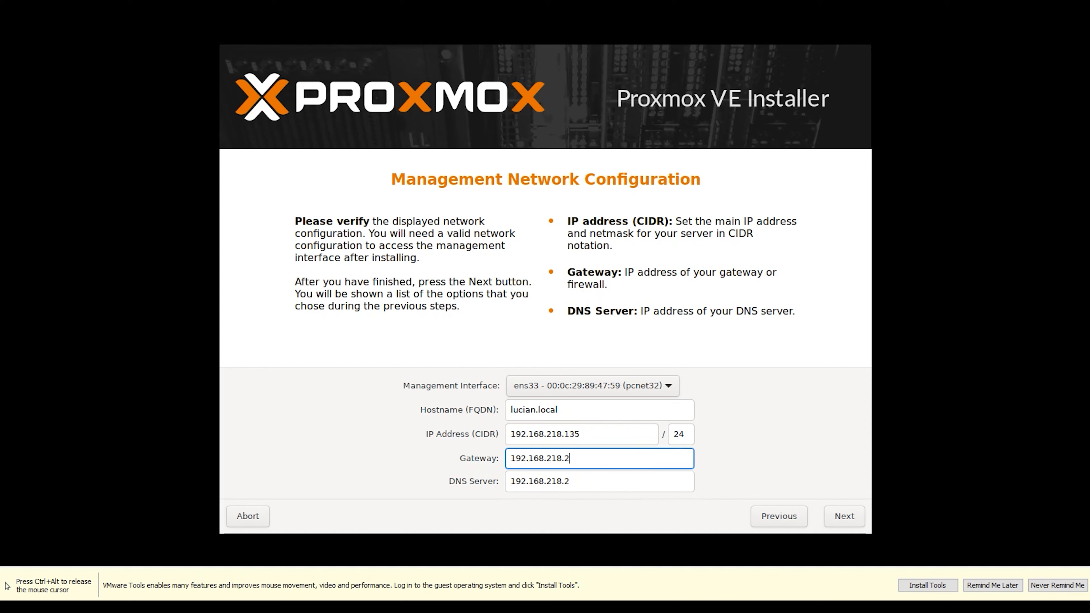
pyautogui.doubleClick(569, 481)
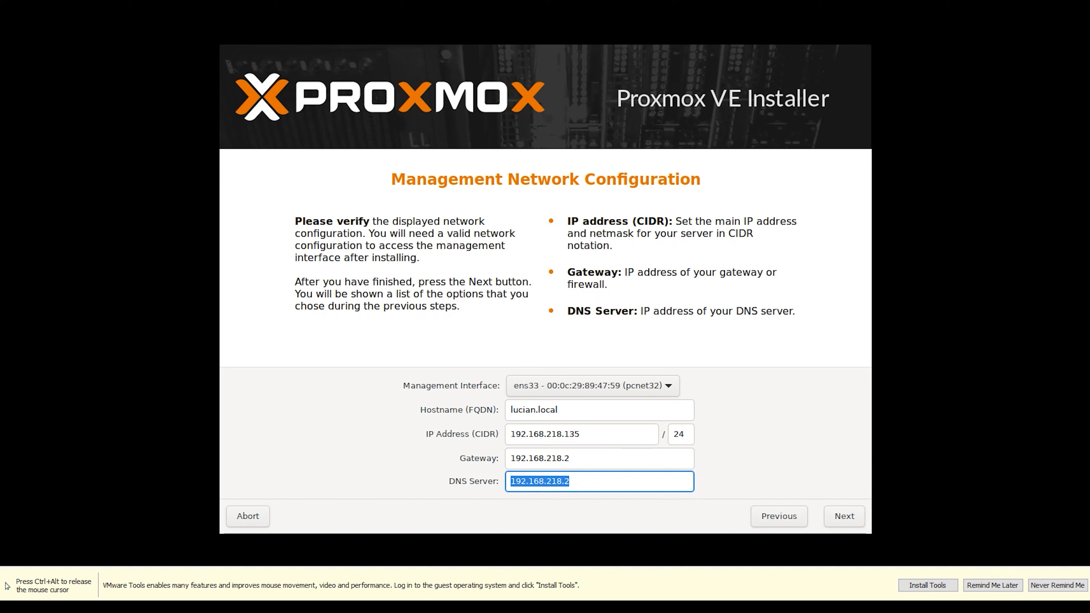
pyautogui.click(569, 481)
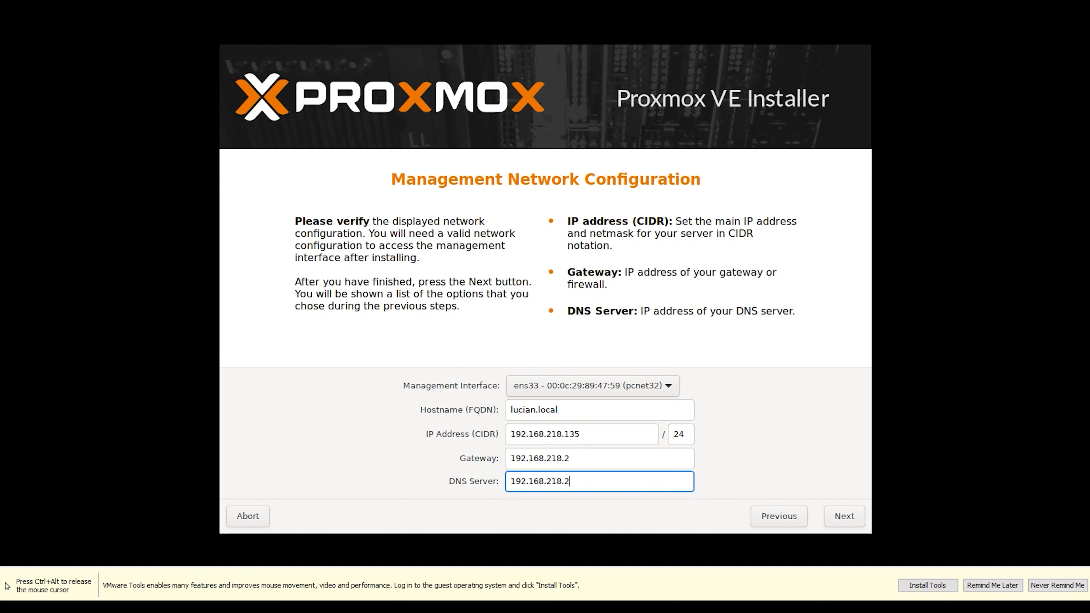
pyautogui.hotkey('shift', 'Tab')
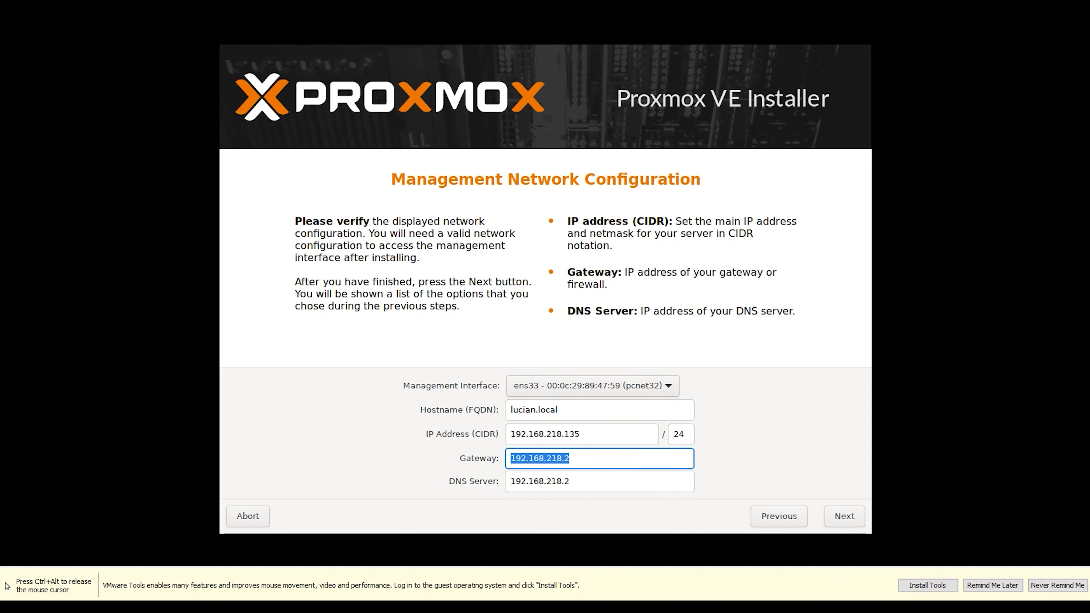
pyautogui.press('Tab')
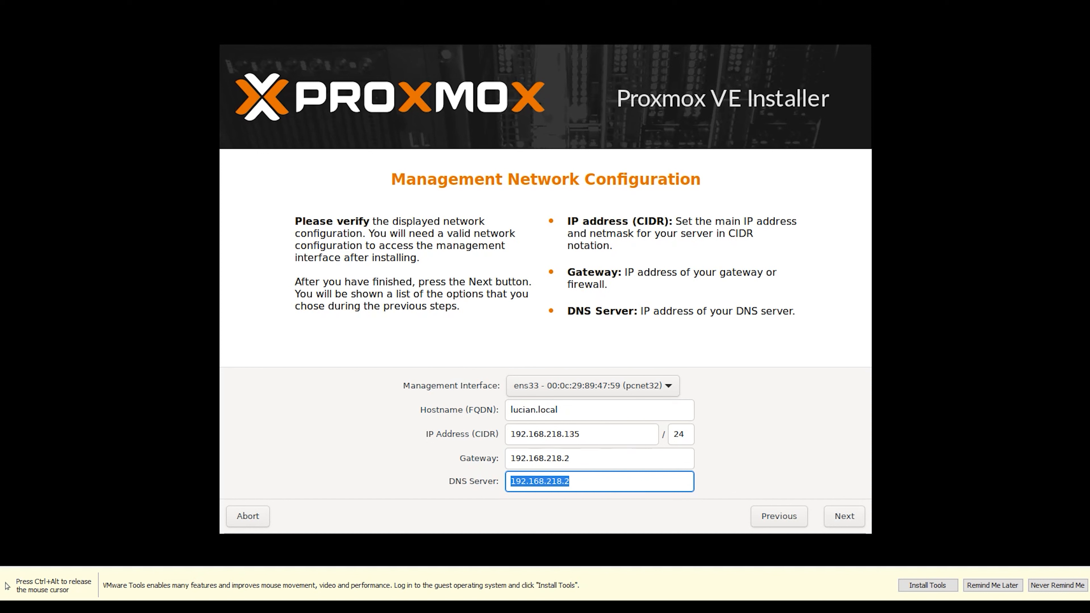
pyautogui.click(582, 434)
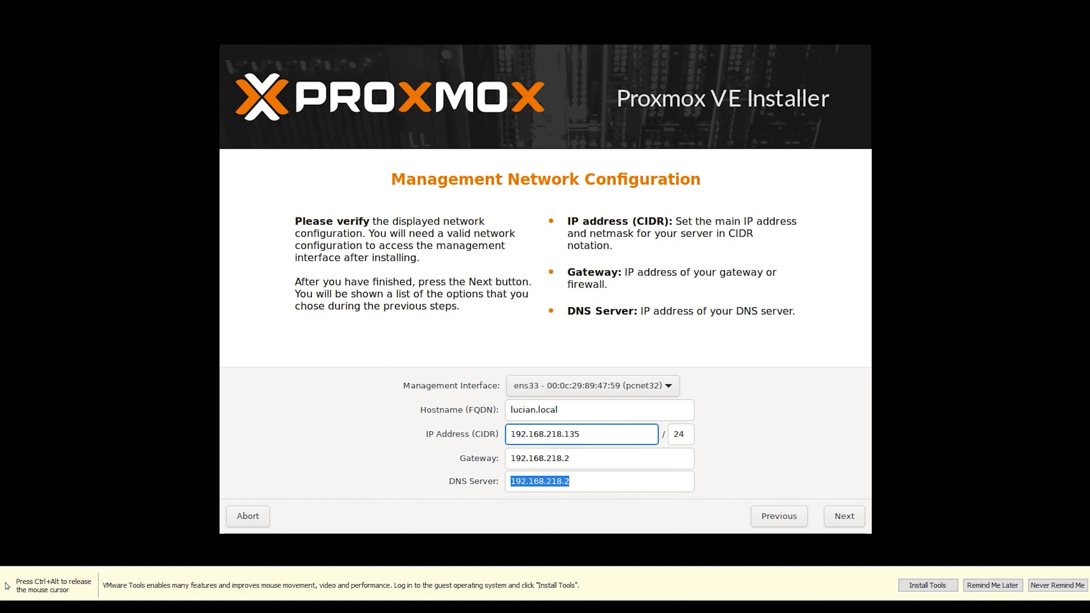
pyautogui.click(844, 516)
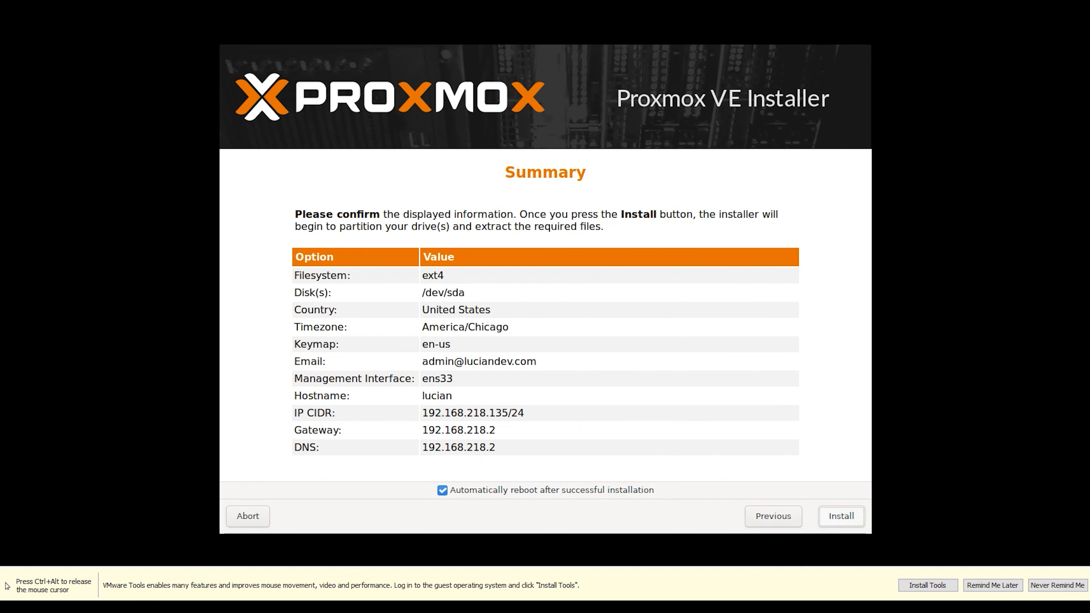
# Start the Proxmox VE installation with automatic reboot after success left enabled
pyautogui.press('Return')
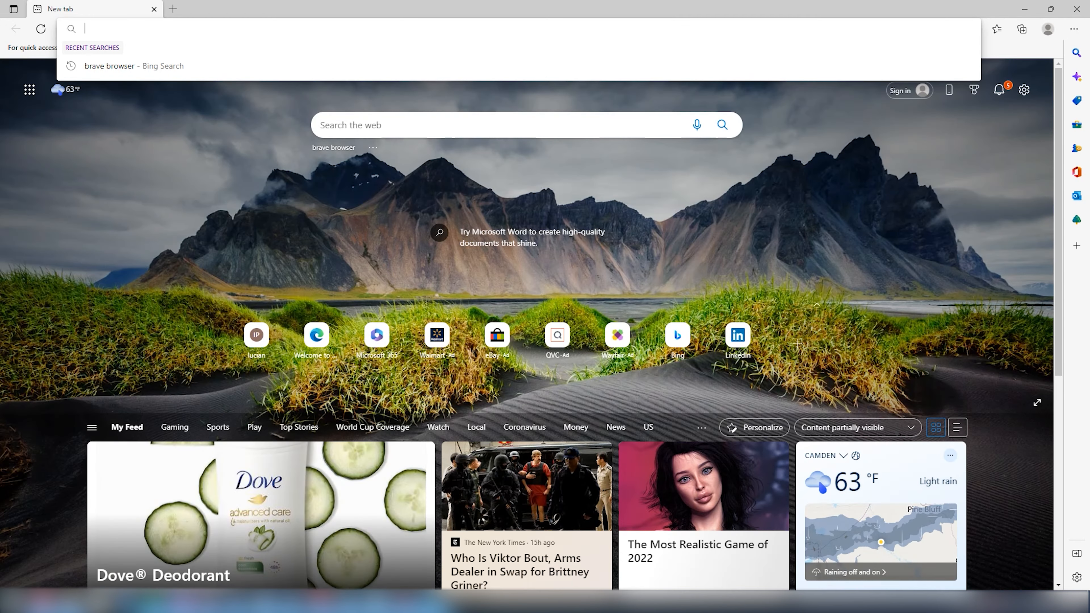
pyautogui.write('https://192.168.218.135:8006')
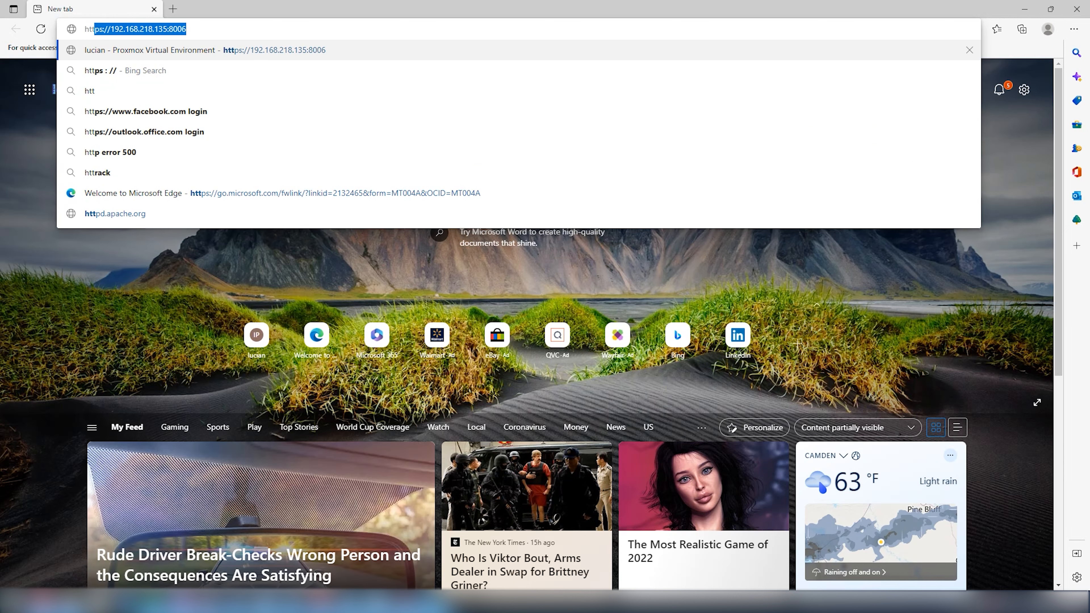
pyautogui.click(168, 28)
pyautogui.press('BackSpace')
pyautogui.write('7')
pyautogui.press('Return')
# Enter user name root and the root password, then submit the login
pyautogui.write('root')
pyautogui.press('Tab')
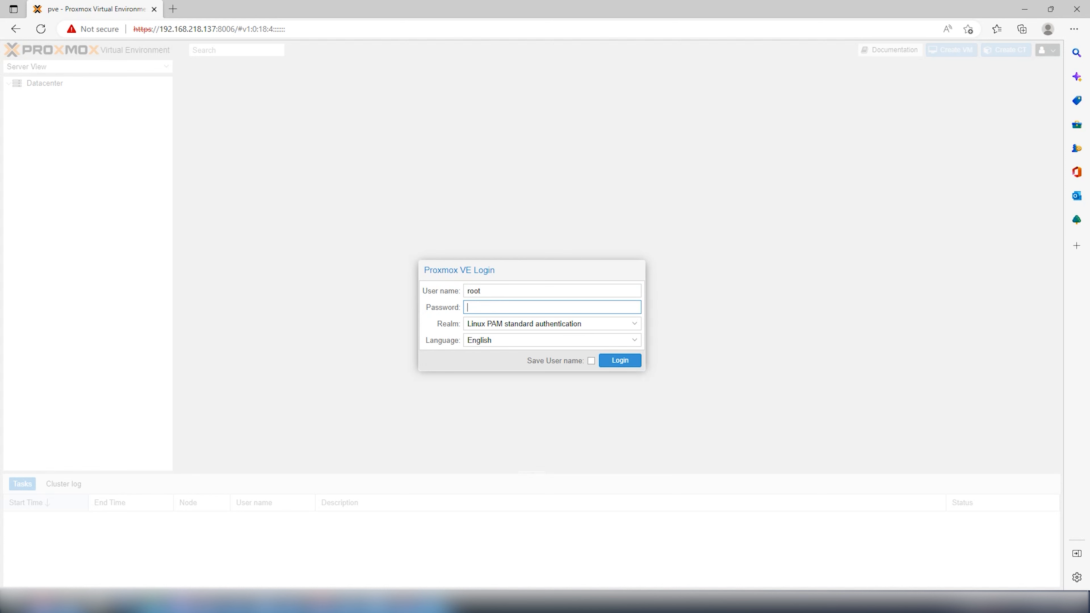
pyautogui.write('••••')
pyautogui.press('Return')
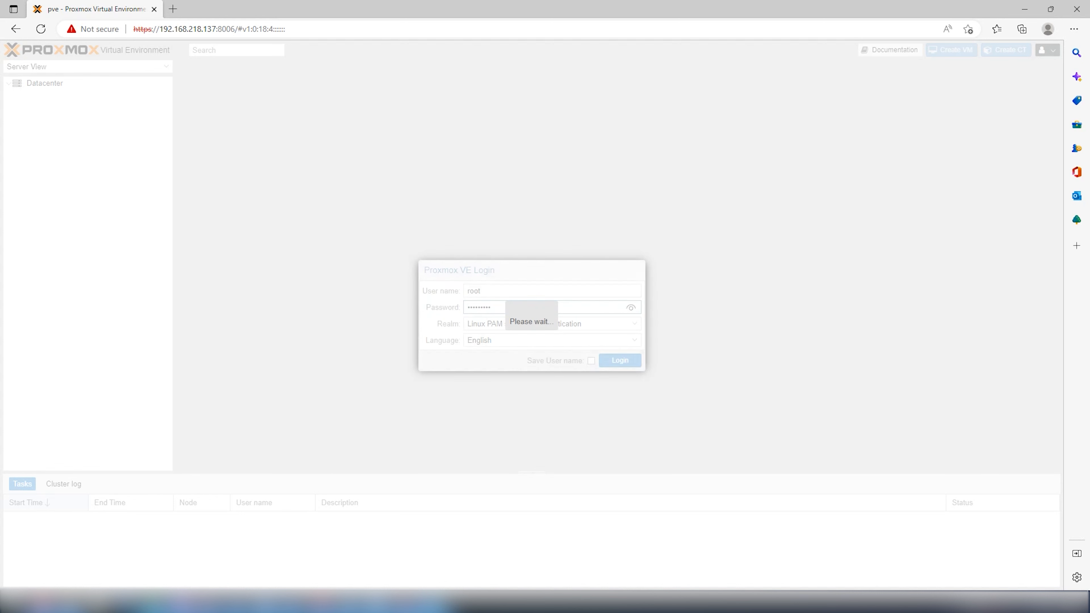